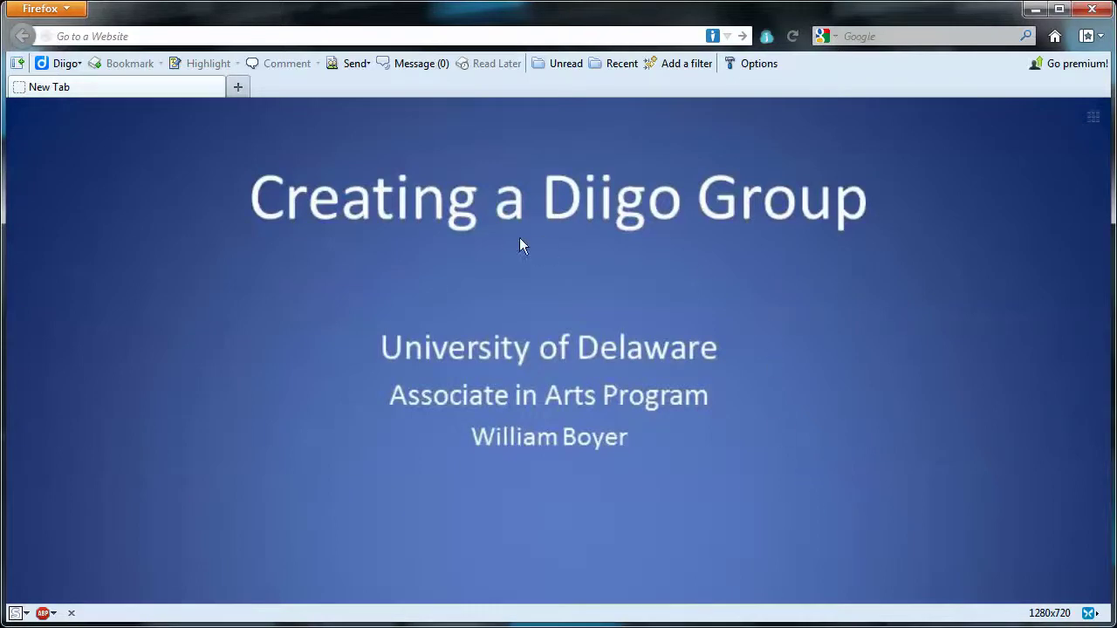
Reach the Create a Group page through the Diigo toolbar menu's My Groups entry
click(66, 64)
mouse_move(106, 187)
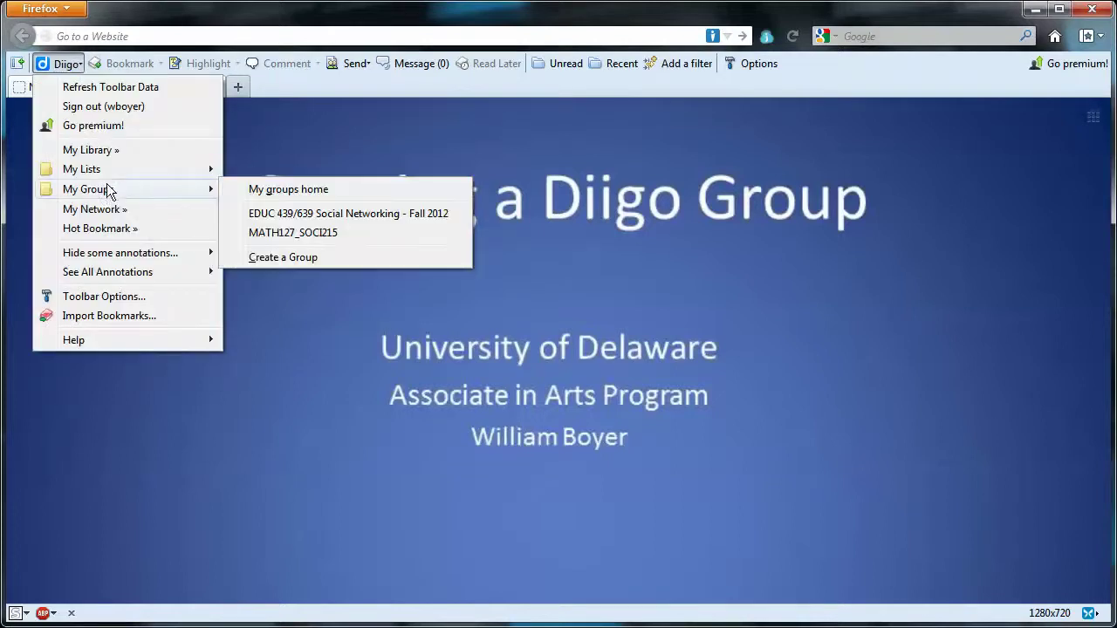
click(288, 257)
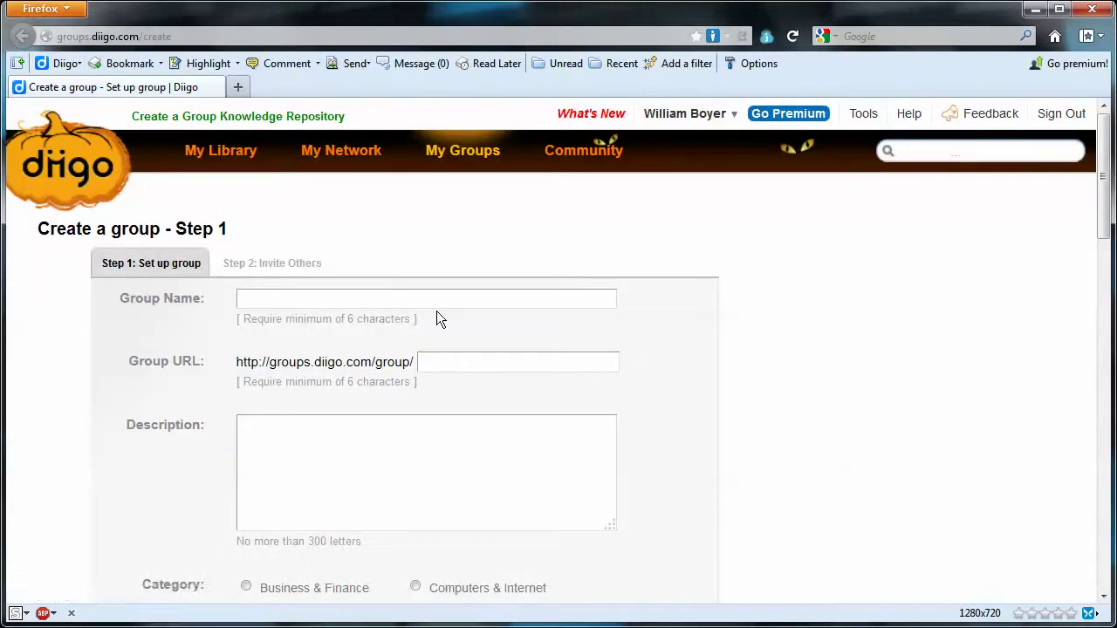
Name the group UDAADiggo with URL udaa_diggo and paste its UDAA faculty description
click(270, 298)
text(UDAA)
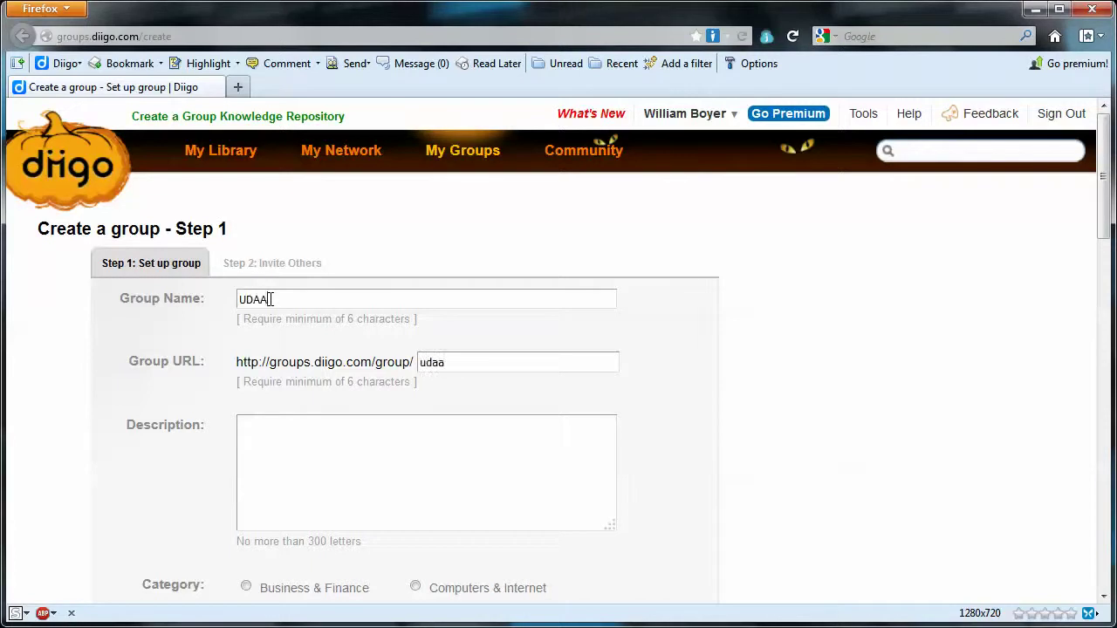
text( diggo)
click(325, 455)
text(This group is used to show the functionality of Diigo groups to UDAA faculty.)
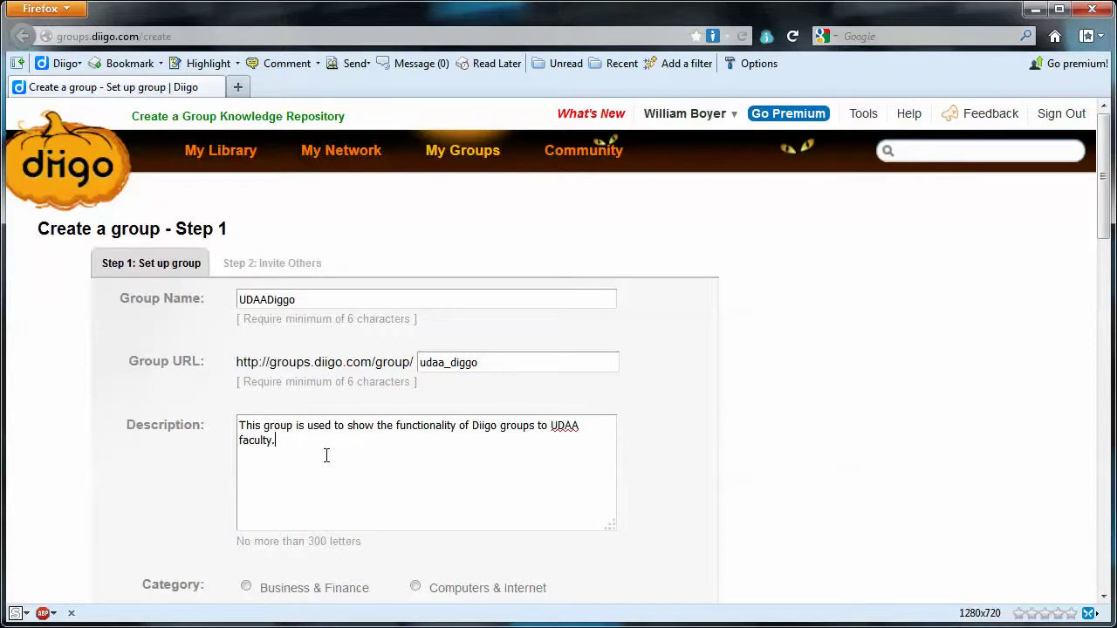
scroll(325, 455, down, 3)
File the group under Schools & Education, make it open to anyone, and create it
scroll(325, 454, down, 3)
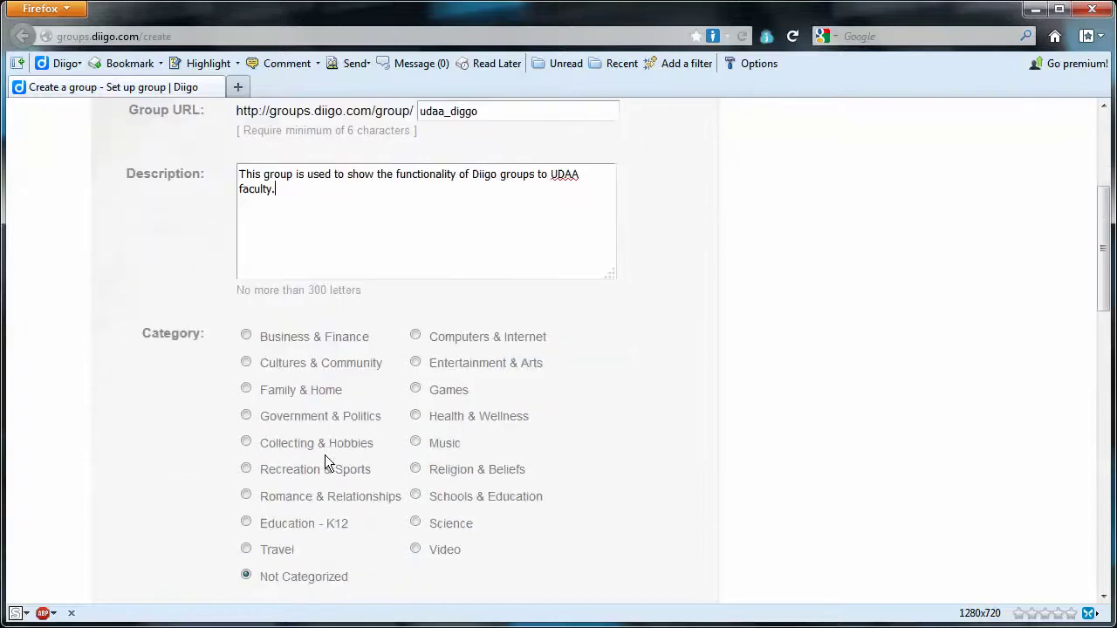
scroll(325, 454, down, 3)
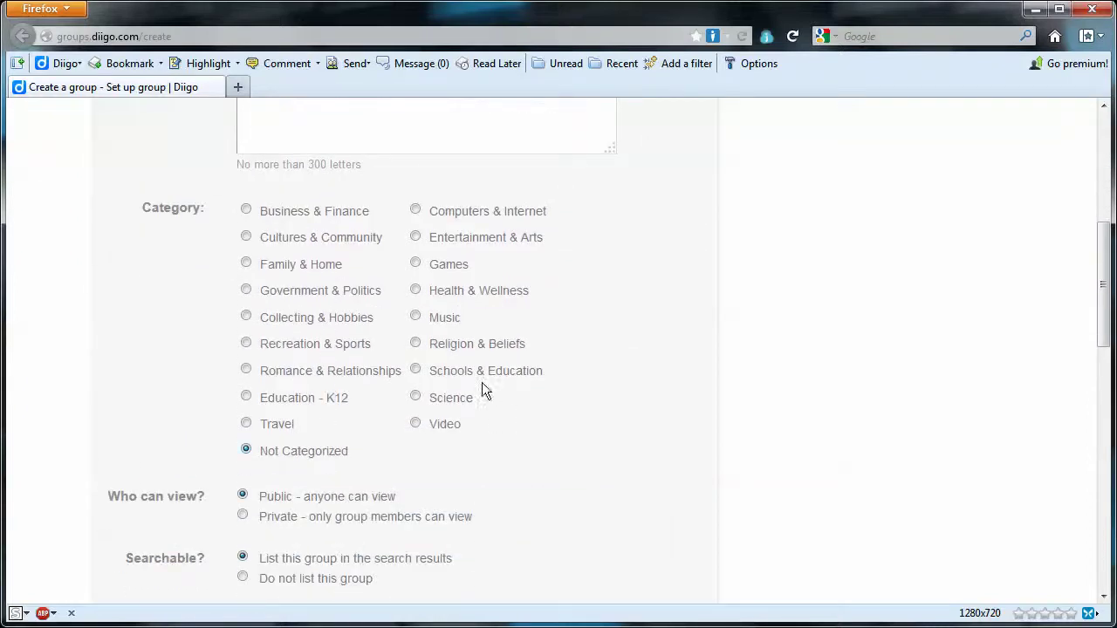
click(460, 373)
scroll(612, 478, down, 3)
scroll(612, 479, down, 3)
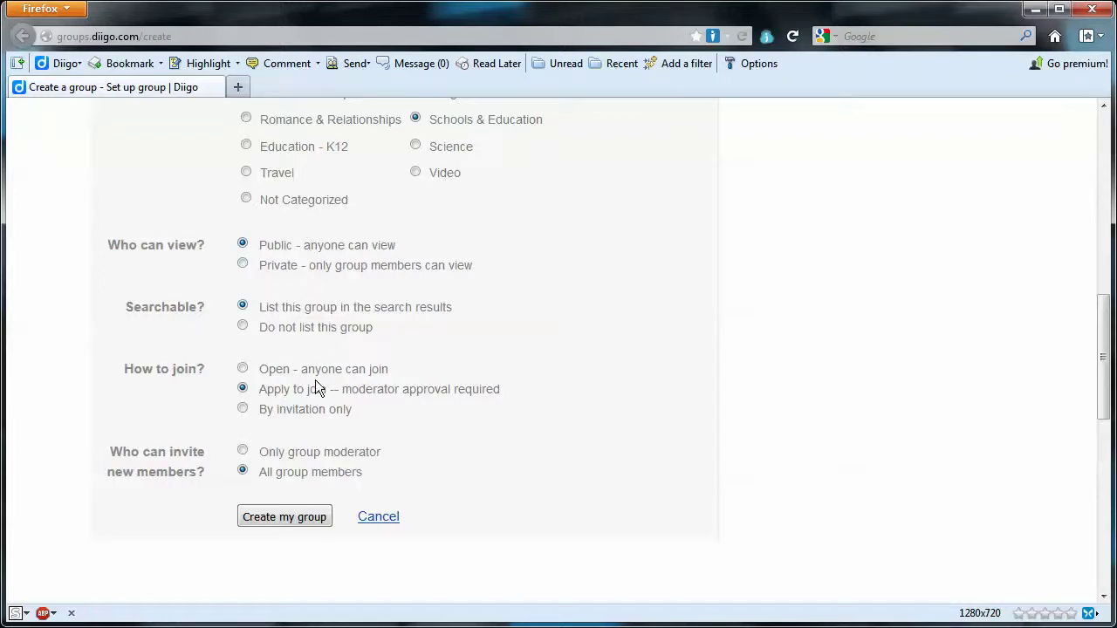
click(246, 371)
scroll(506, 476, down, 3)
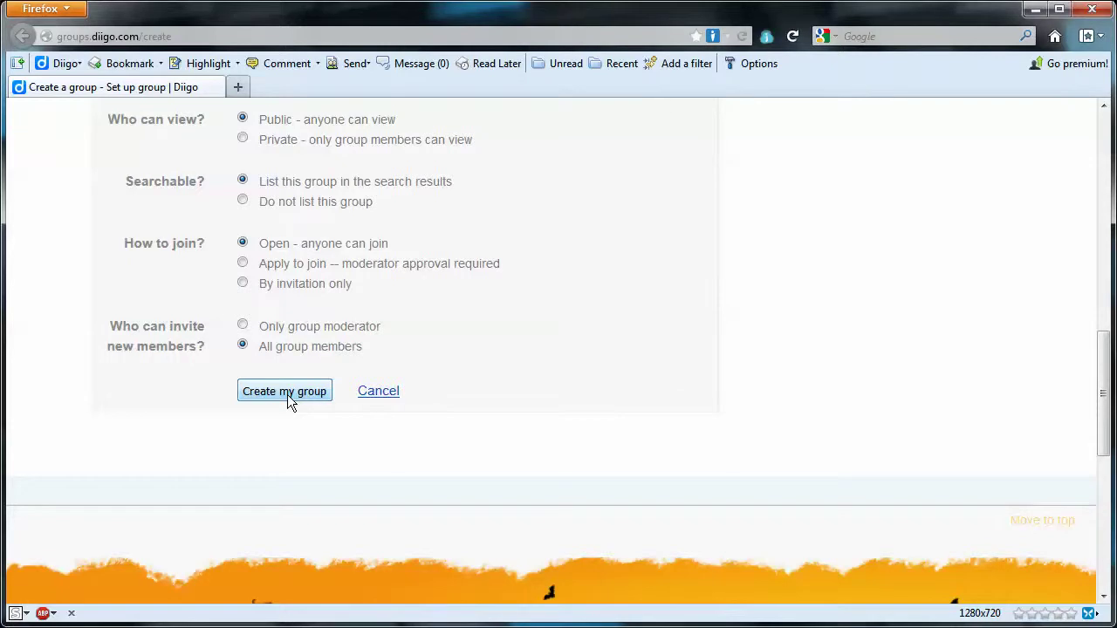
click(287, 395)
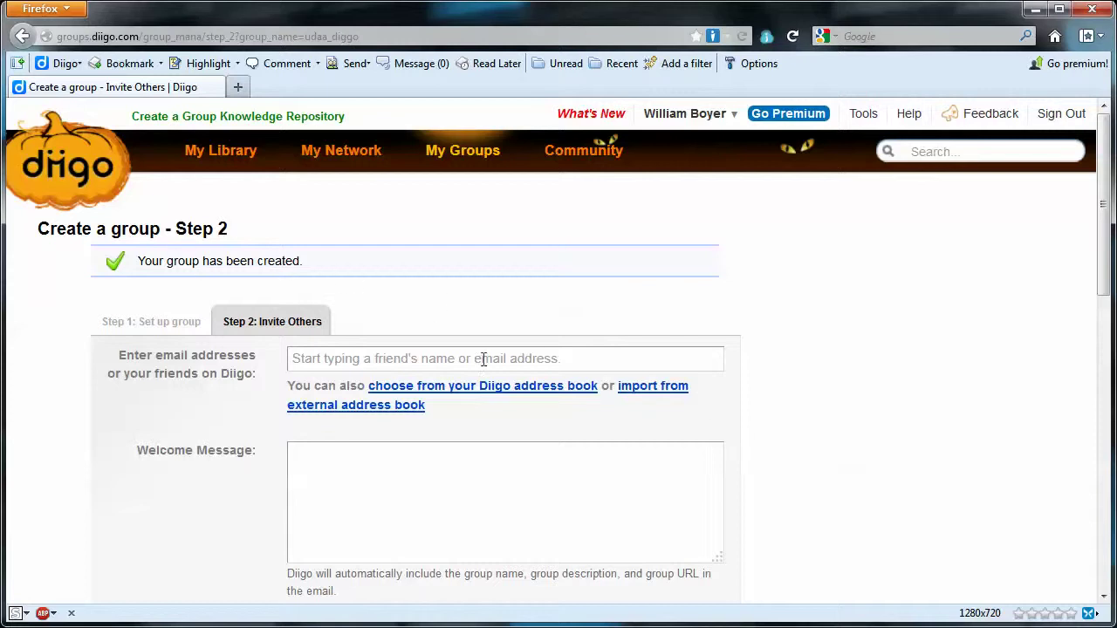
Skip the Invite Others step to land on the empty UDAADiggo group page
scroll(855, 450, down, 1)
scroll(855, 445, down, 2)
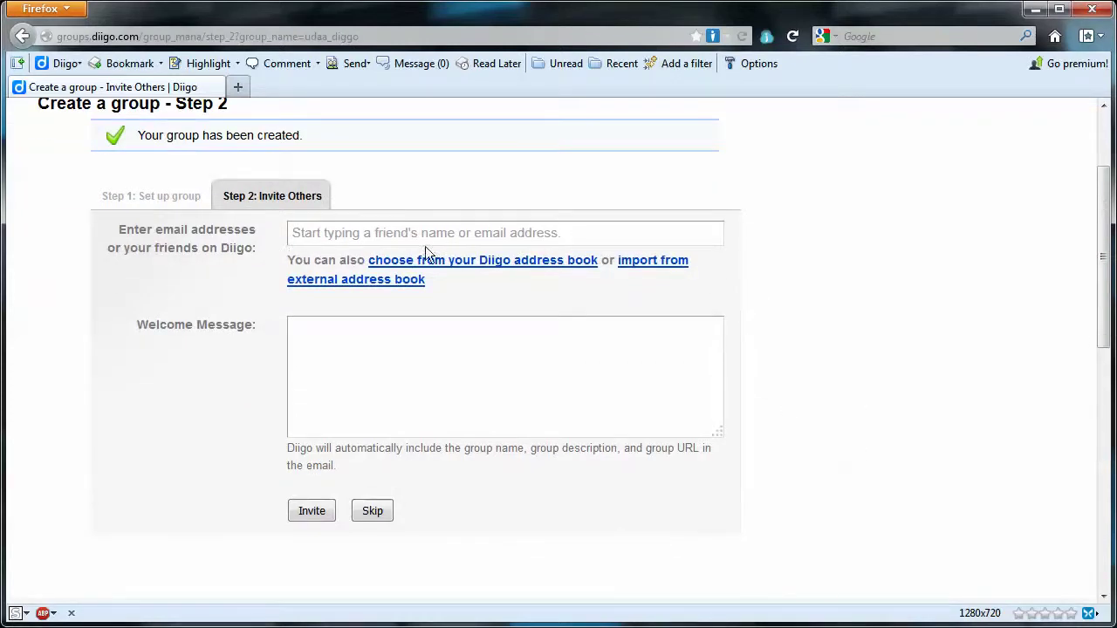
click(458, 232)
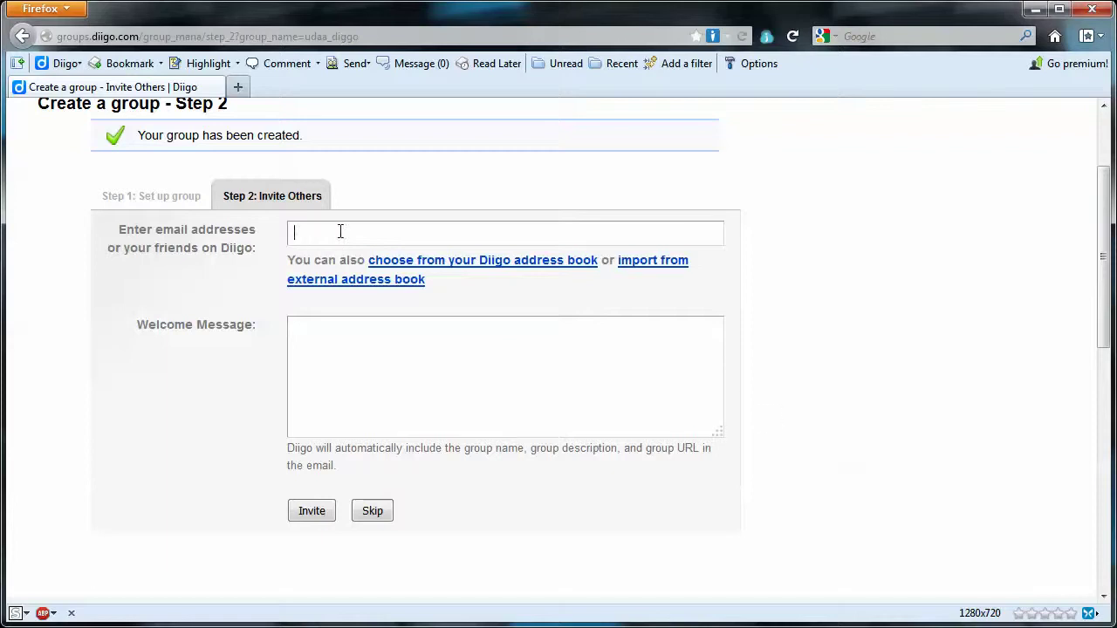
click(527, 368)
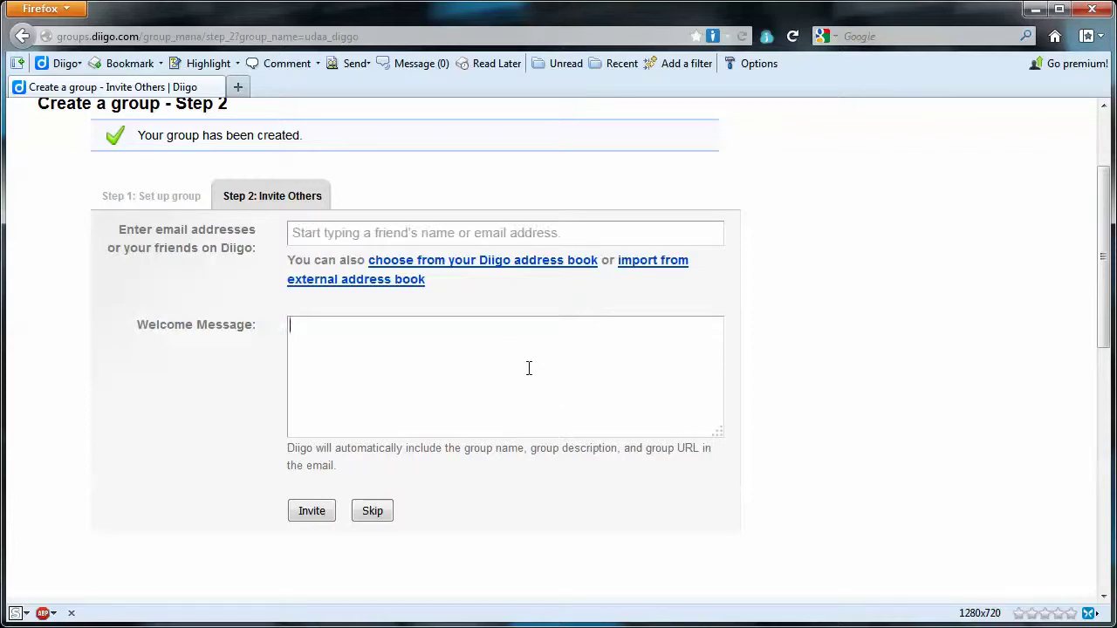
click(374, 512)
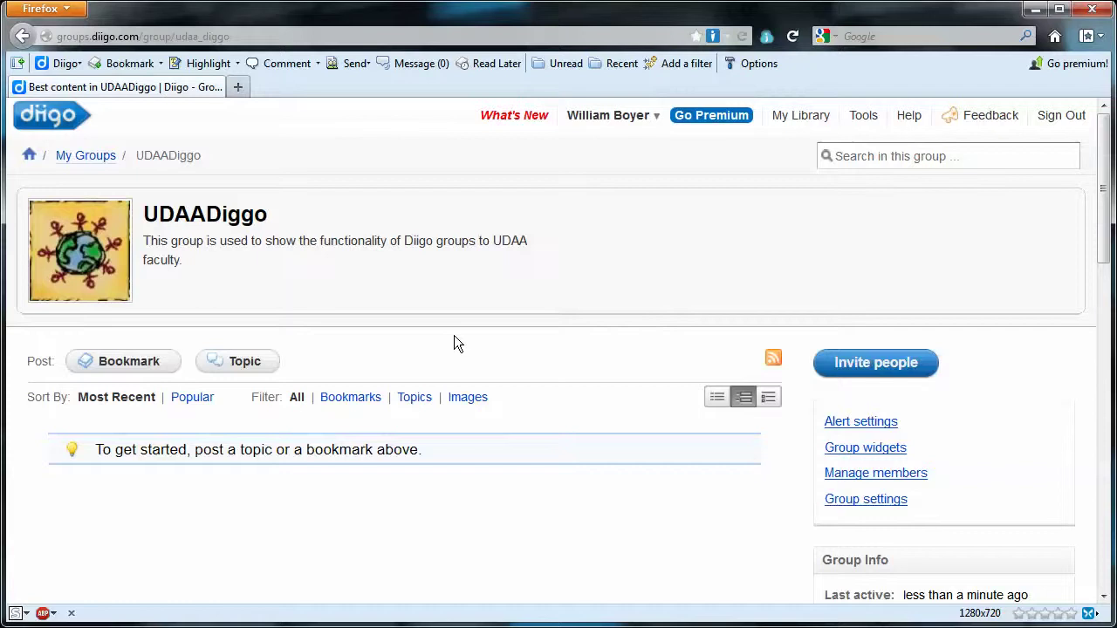
Open the Diigo toolbar dropdown of account links from the UDAADiggo group page
drag(176, 252, 139, 238)
click(453, 281)
click(73, 66)
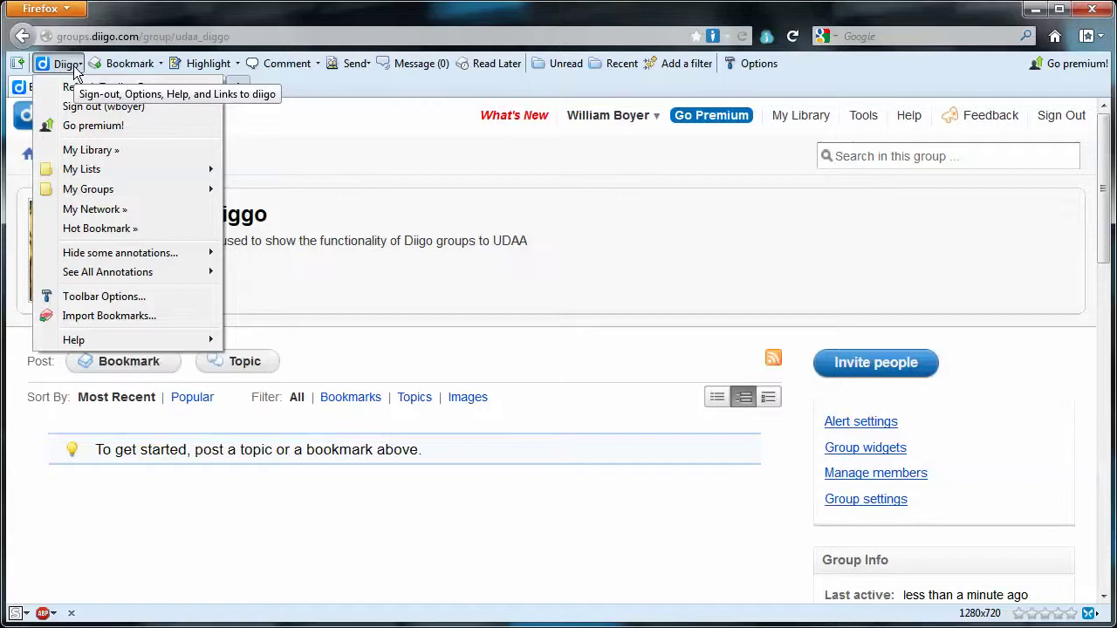
Go to My Library and edit the OWL Social Security bookmark tagged MATH127
click(98, 150)
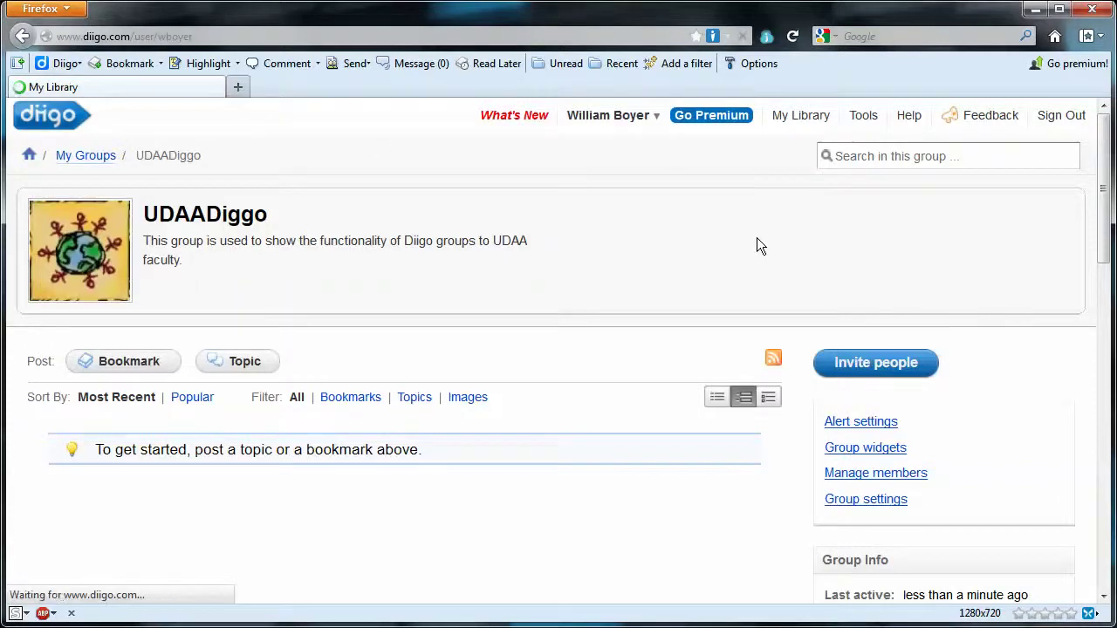
scroll(654, 212, down, 1)
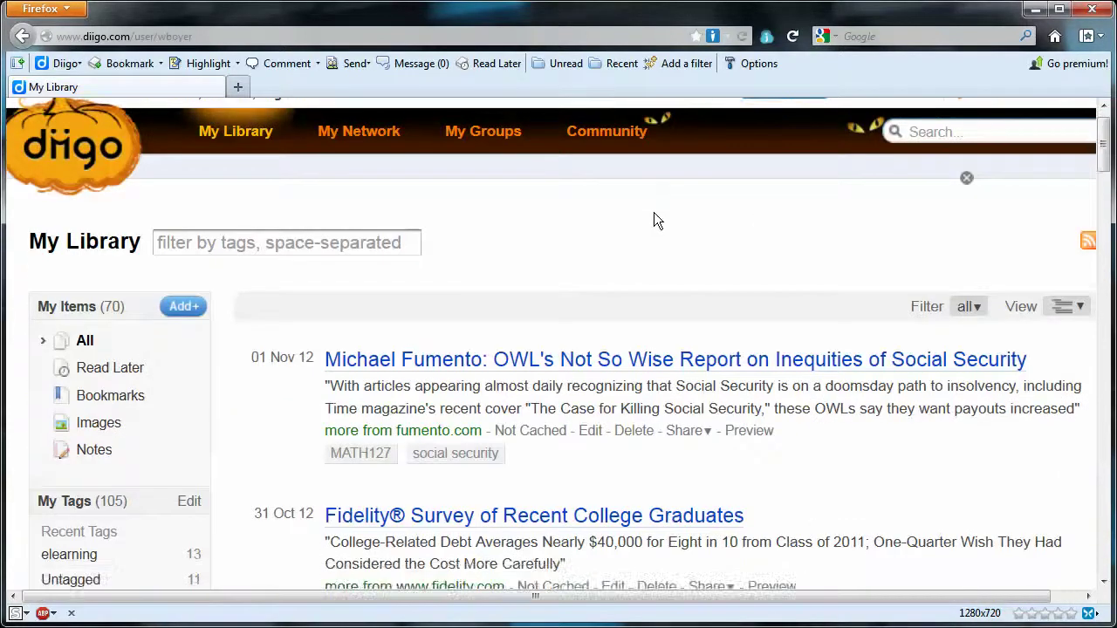
scroll(654, 220, down, 2)
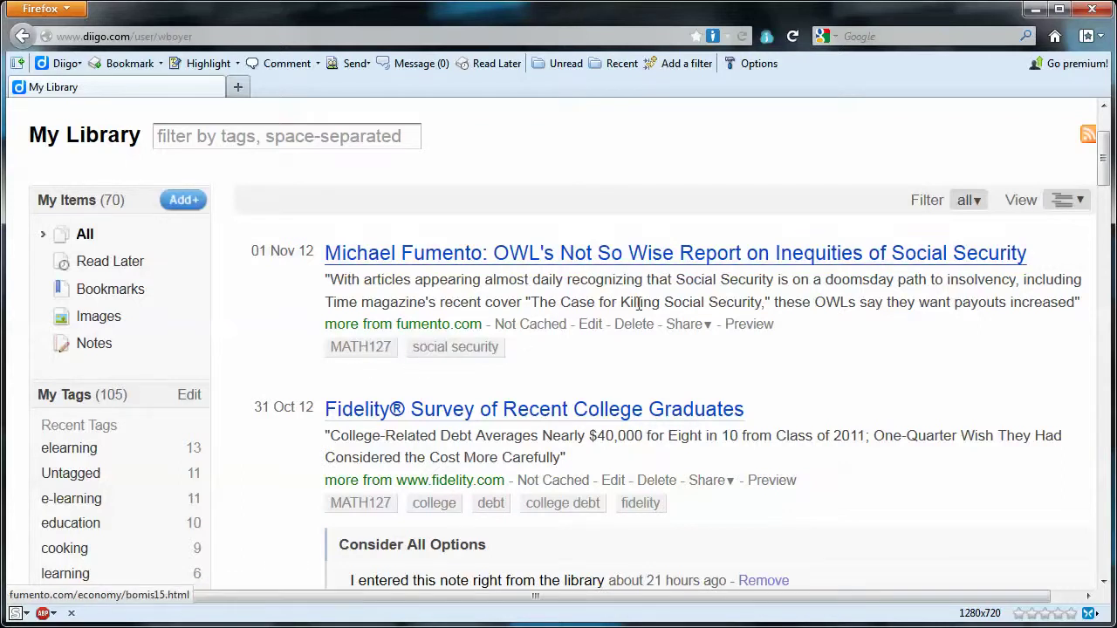
click(599, 331)
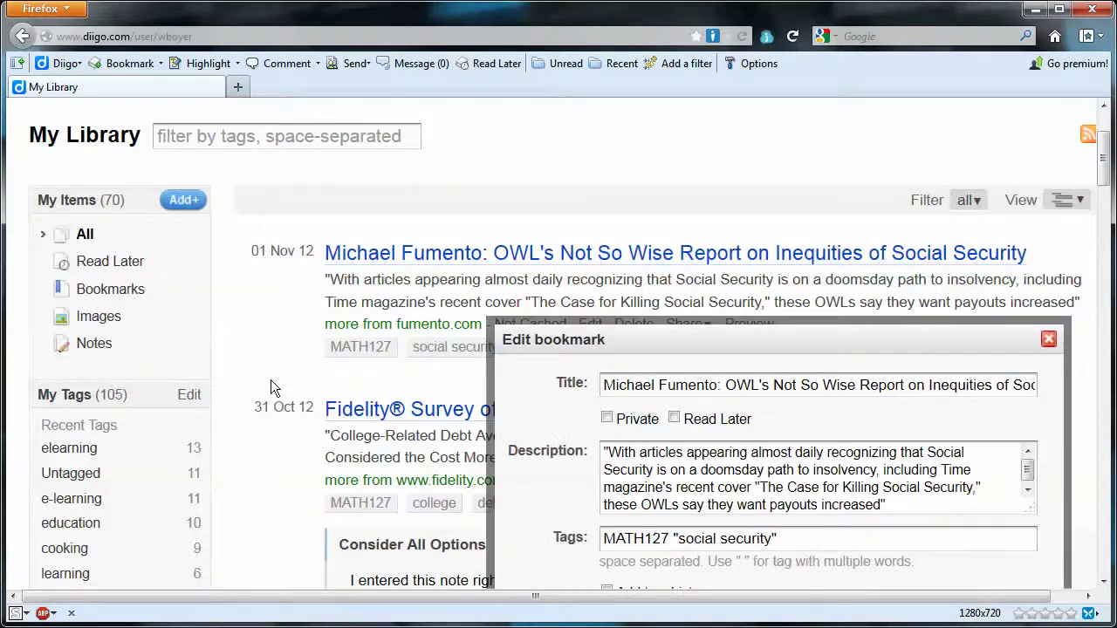
Share the OWL Social Security bookmark to the UDAADiggo group and save it
scroll(270, 380, down, 3)
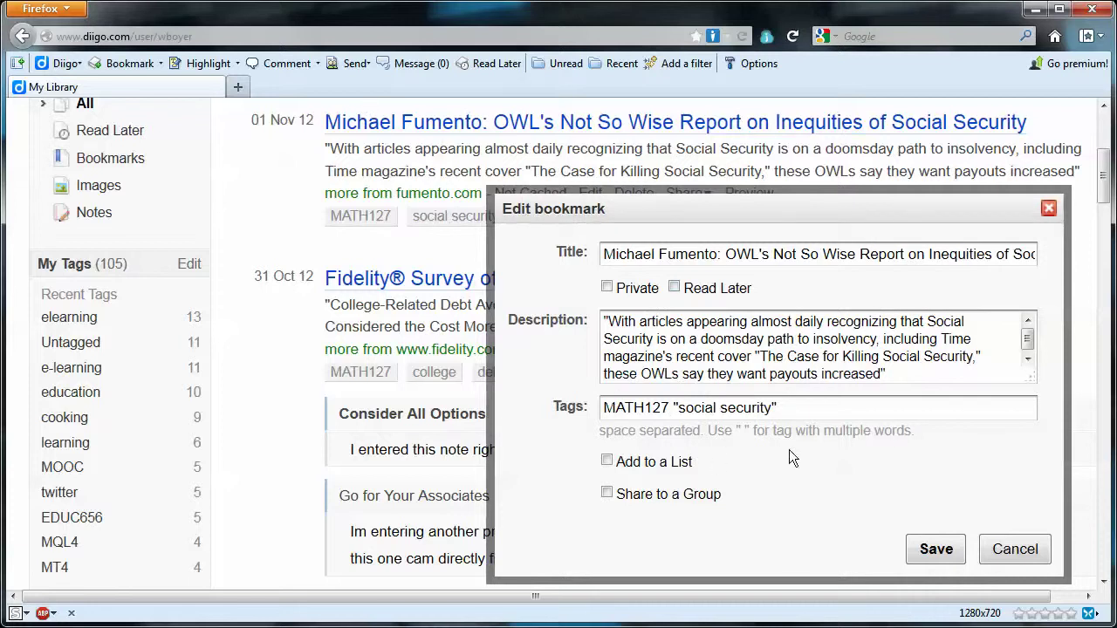
click(705, 500)
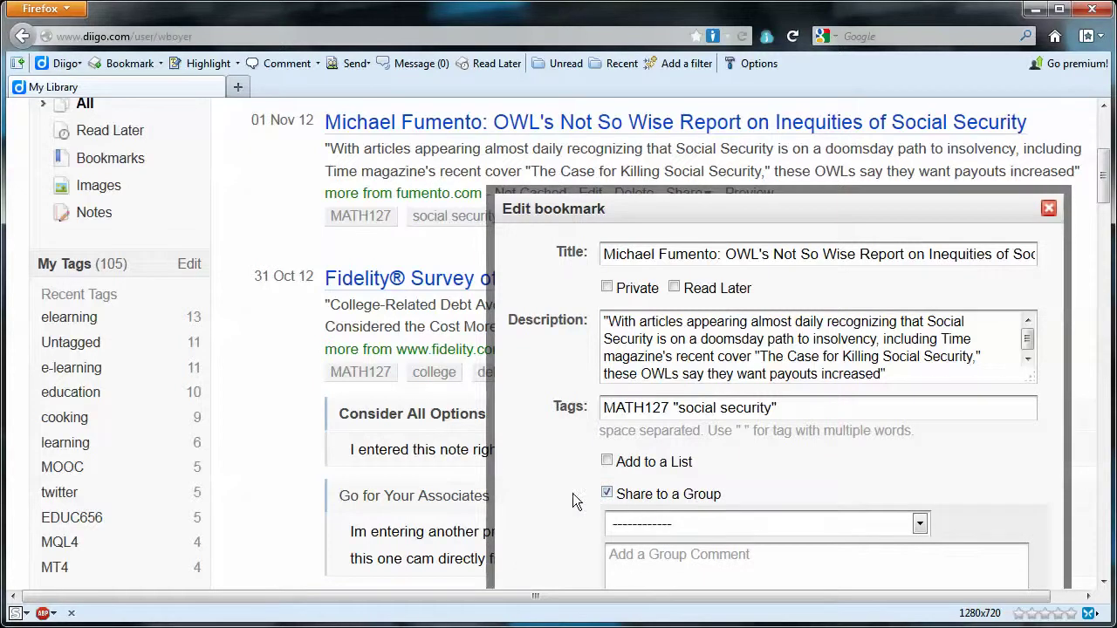
scroll(565, 494, down, 3)
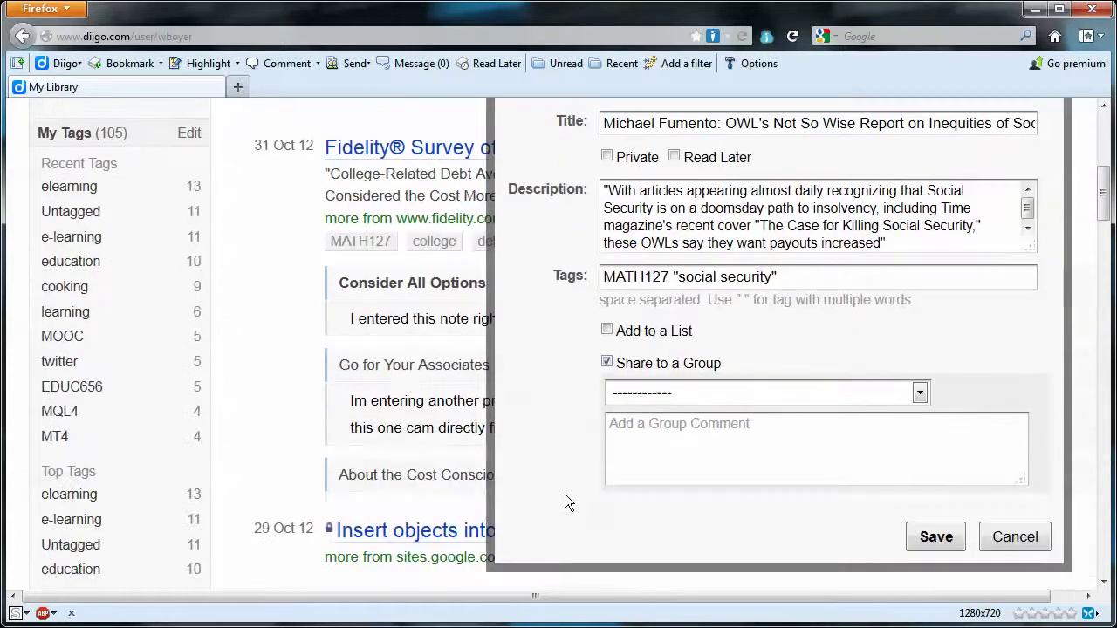
click(911, 400)
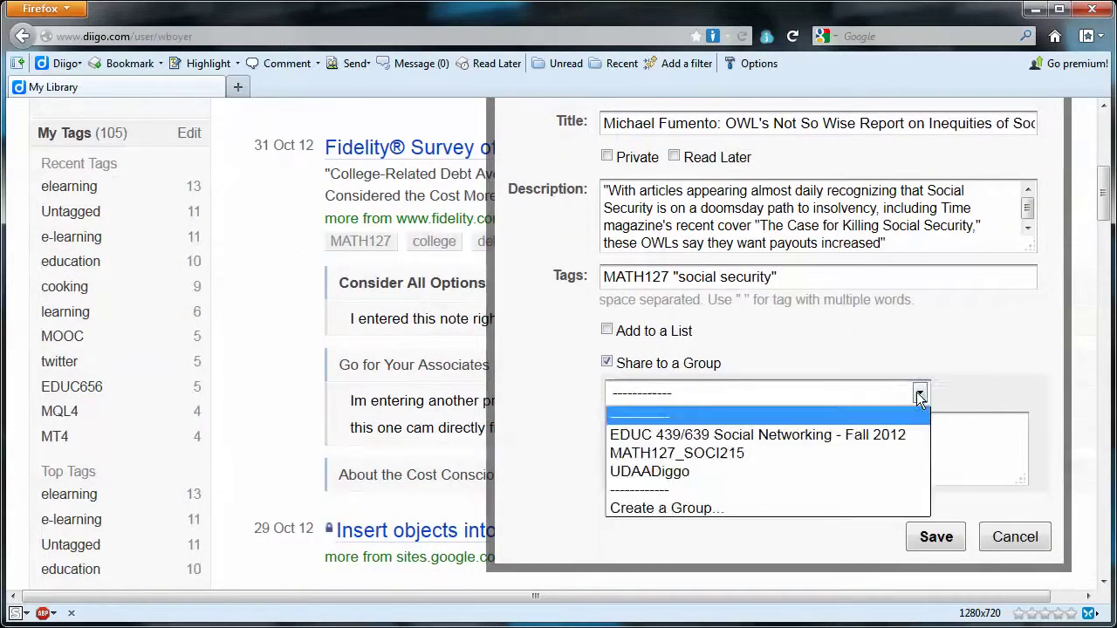
click(668, 474)
click(729, 447)
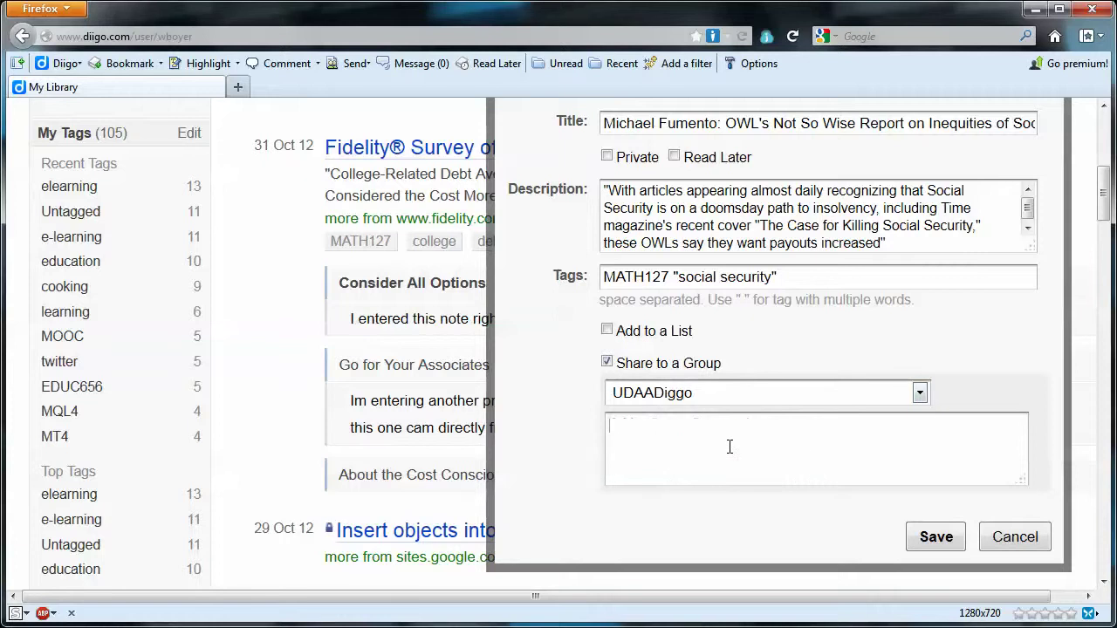
click(932, 536)
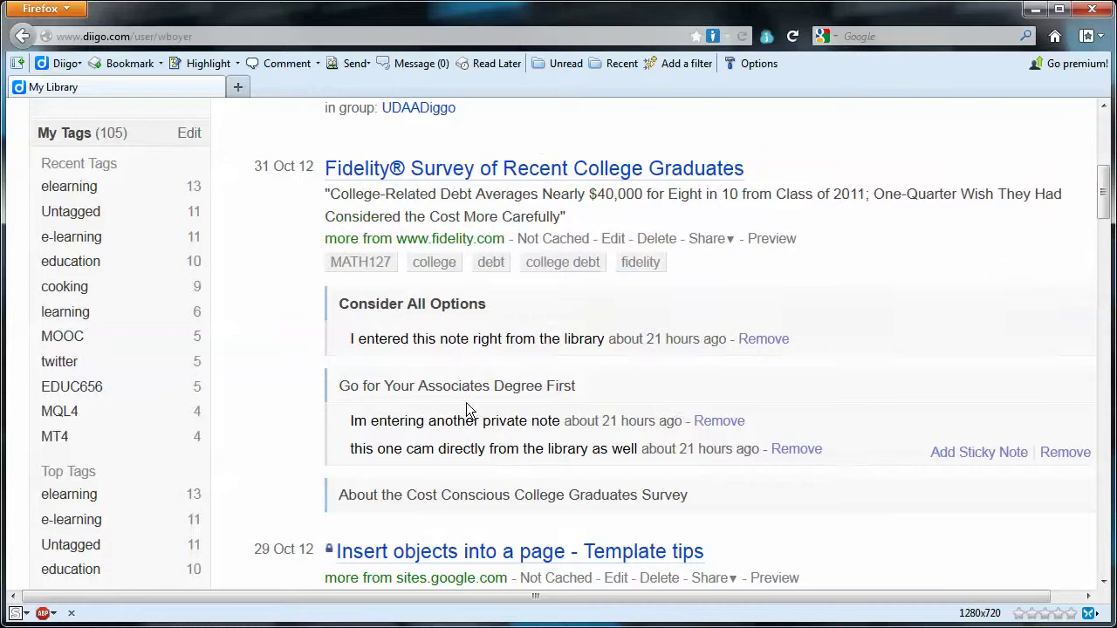
Open UDAADiggo from My Groups to view its shared Social Security bookmark
scroll(395, 365, up, 5)
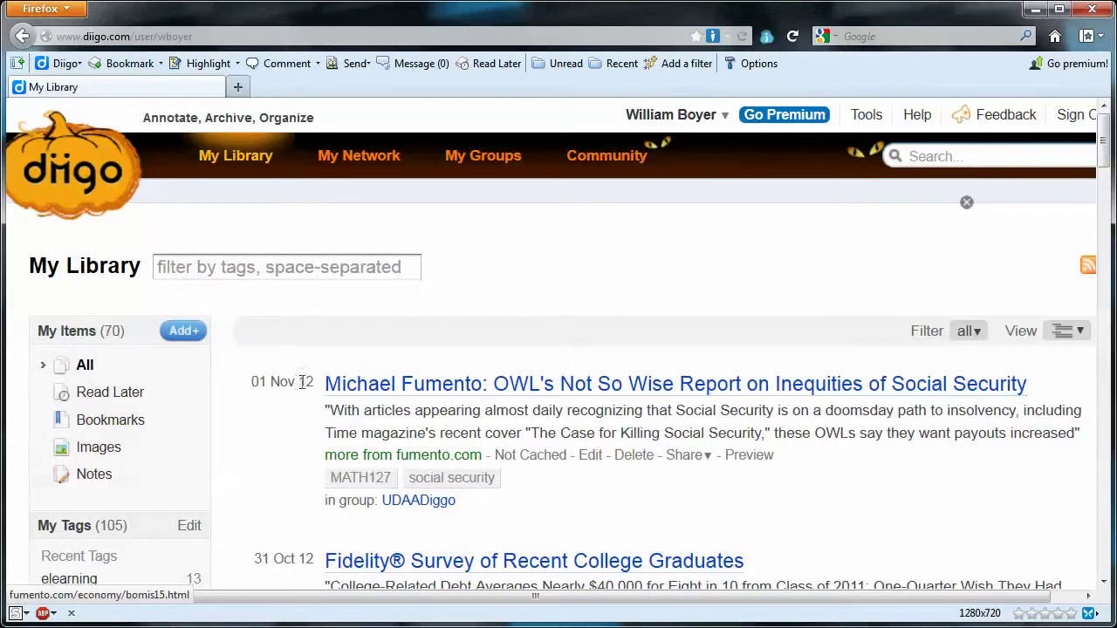
click(471, 157)
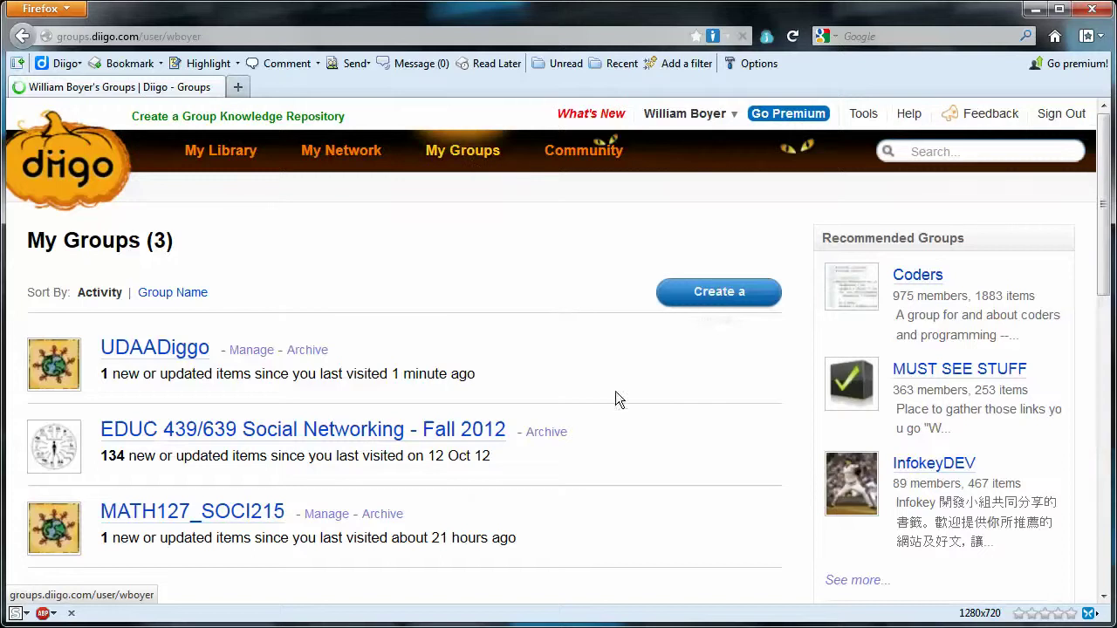
click(198, 348)
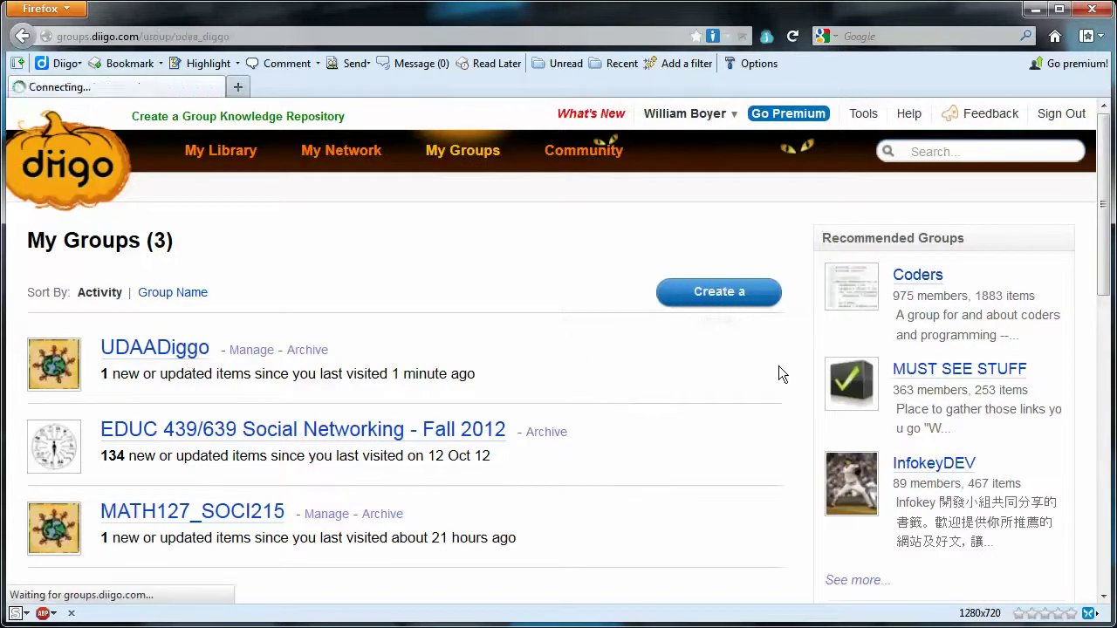
scroll(702, 357, down, 3)
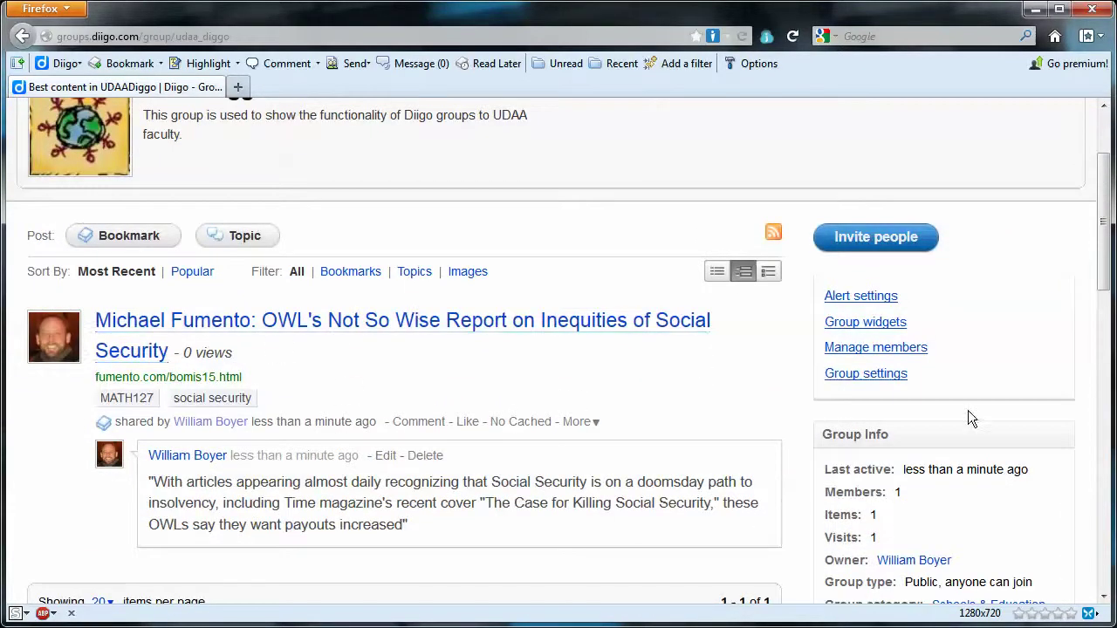
Open the OWL Social Security article from the group page and scroll through it
click(313, 325)
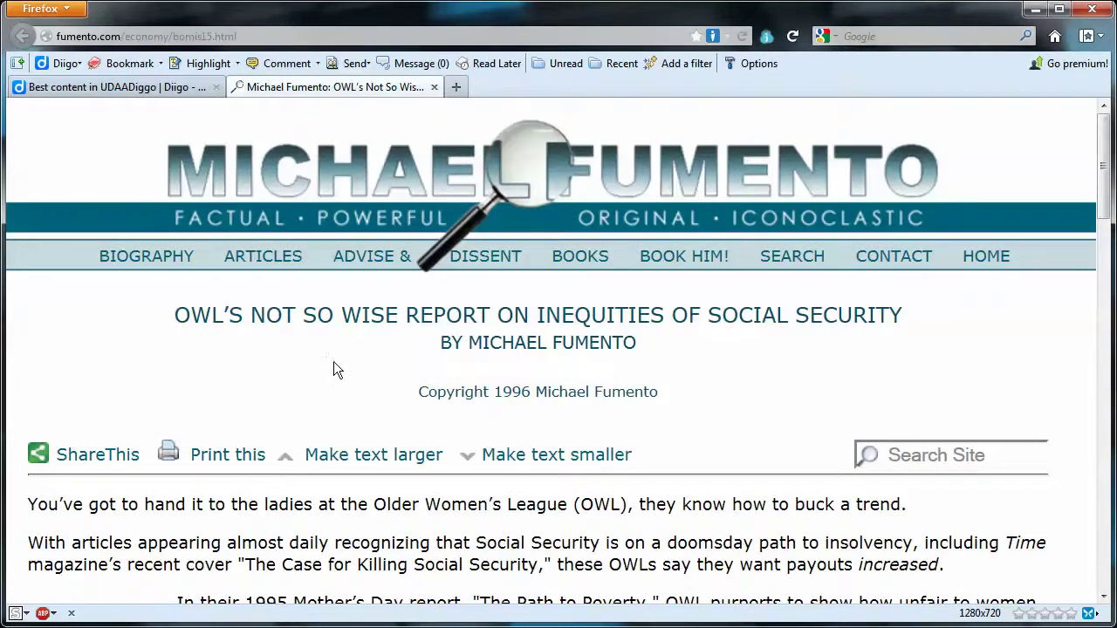
scroll(327, 376, down, 4)
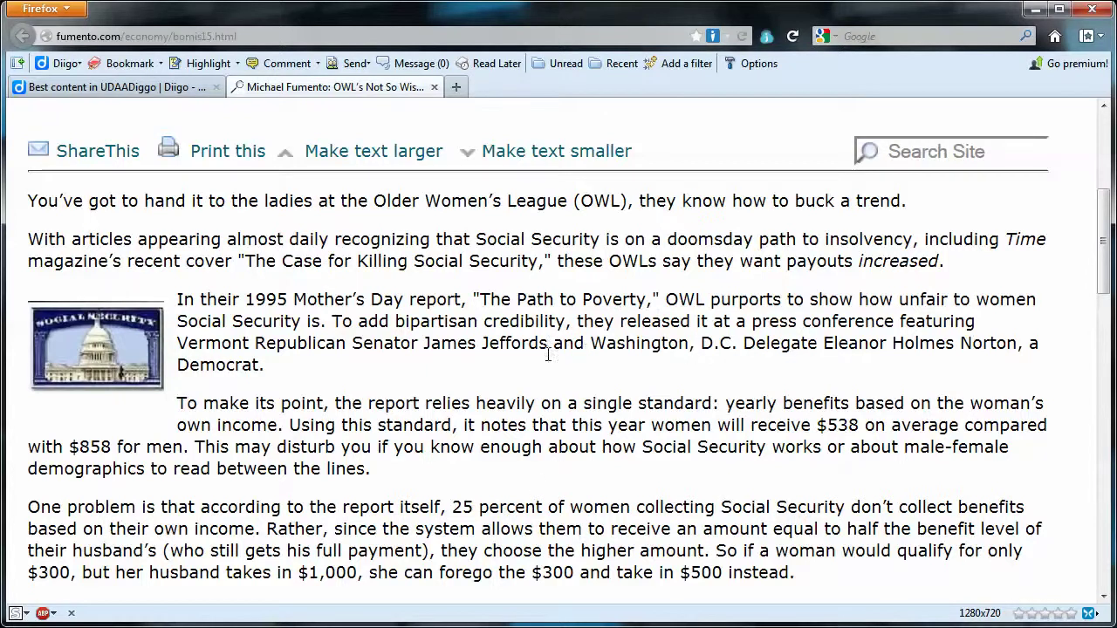
scroll(551, 363, down, 3)
scroll(552, 363, up, 8)
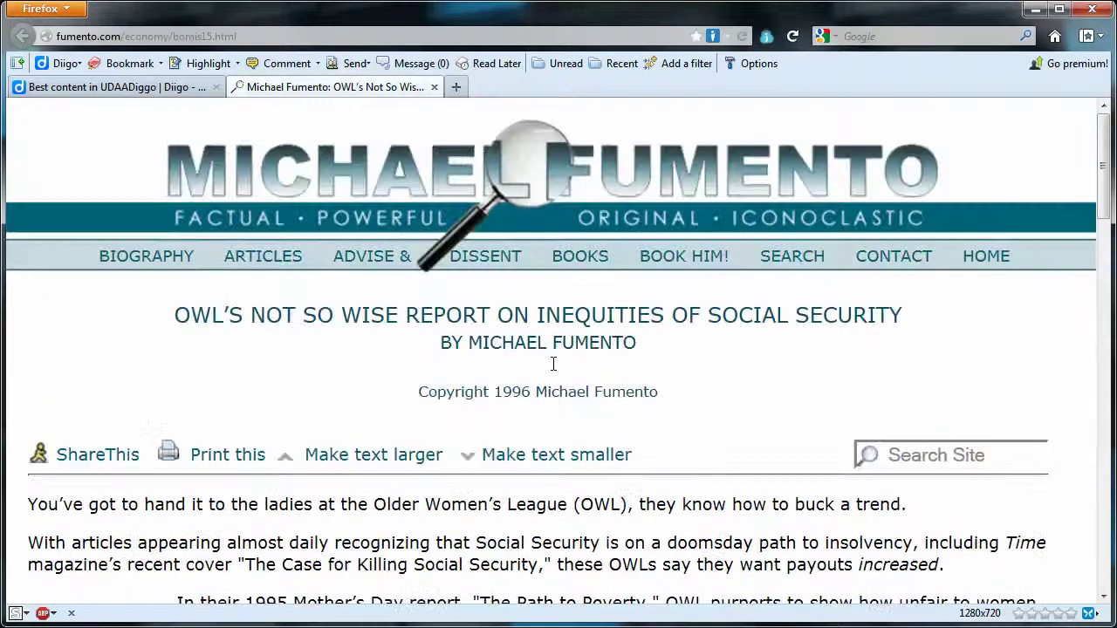